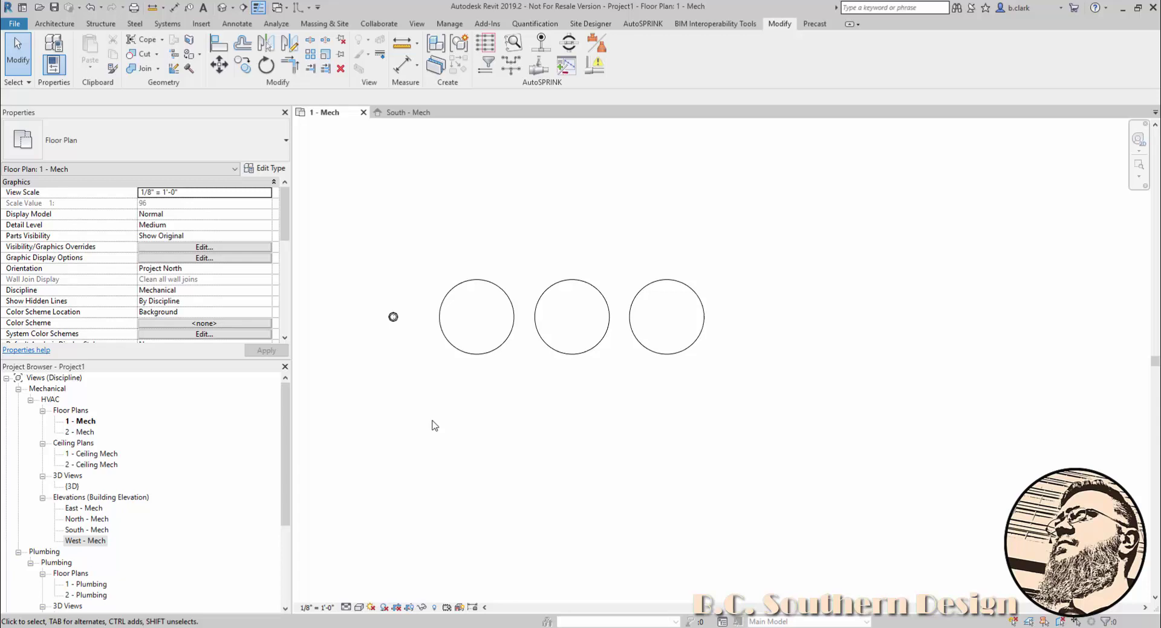
In the 1 - Mech plan, select the small left sprinkler and the first circled sprinkler to inspect them
{"action": "left_click", "coordinate": [394, 316]}
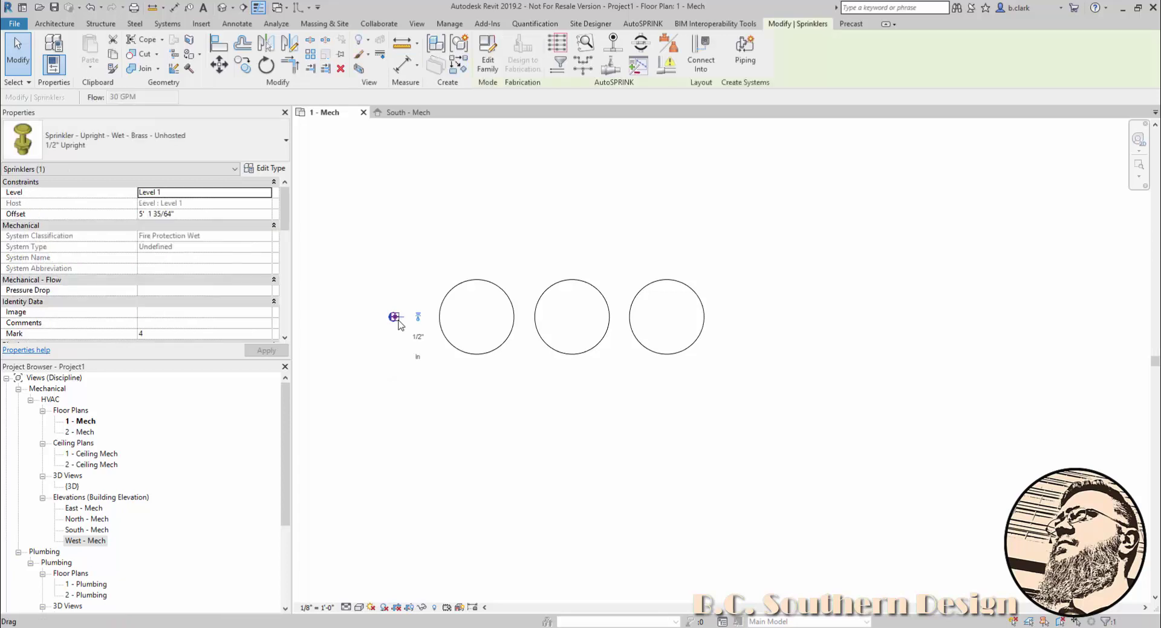
{"action": "left_click", "coordinate": [475, 284]}
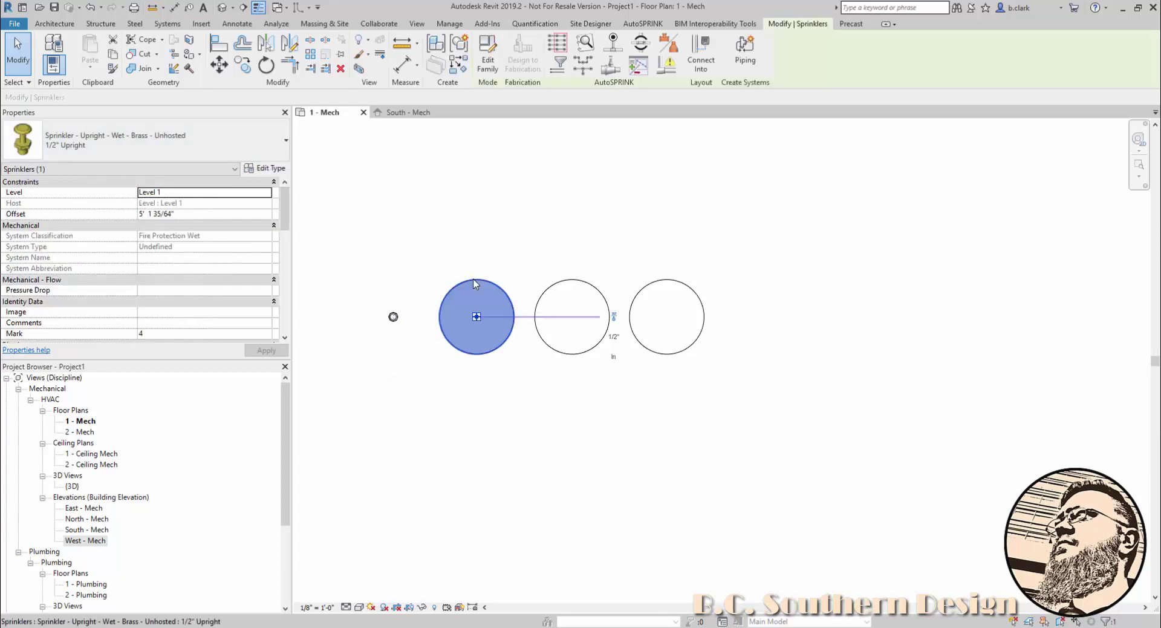
{"action": "key", "text": "Escape"}
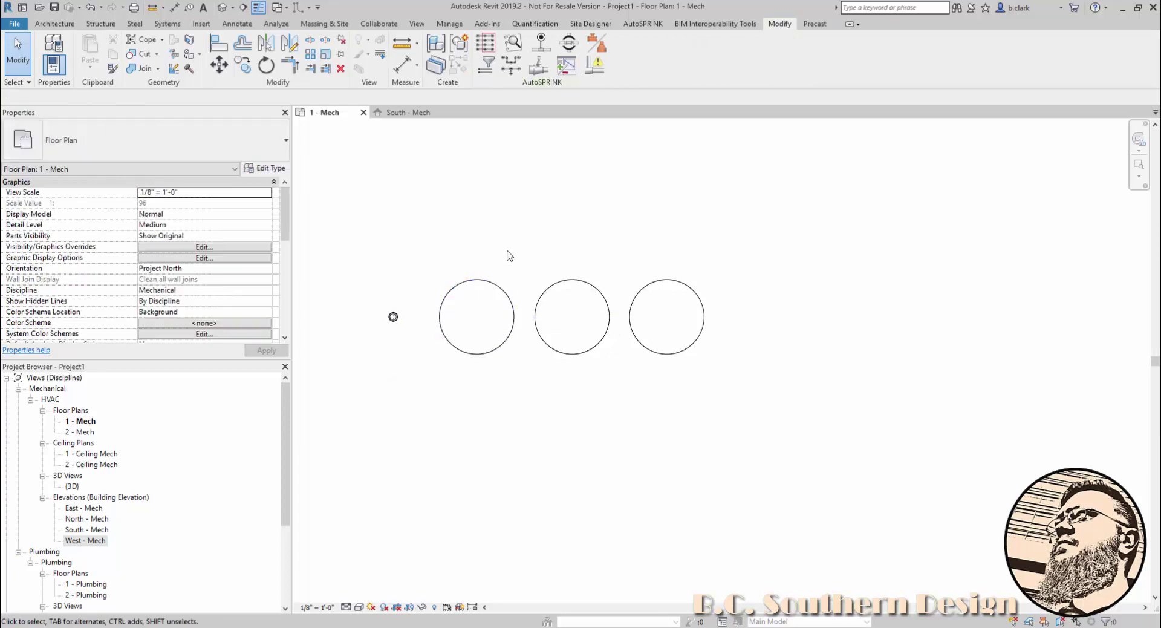
{"action": "left_click", "coordinate": [393, 316]}
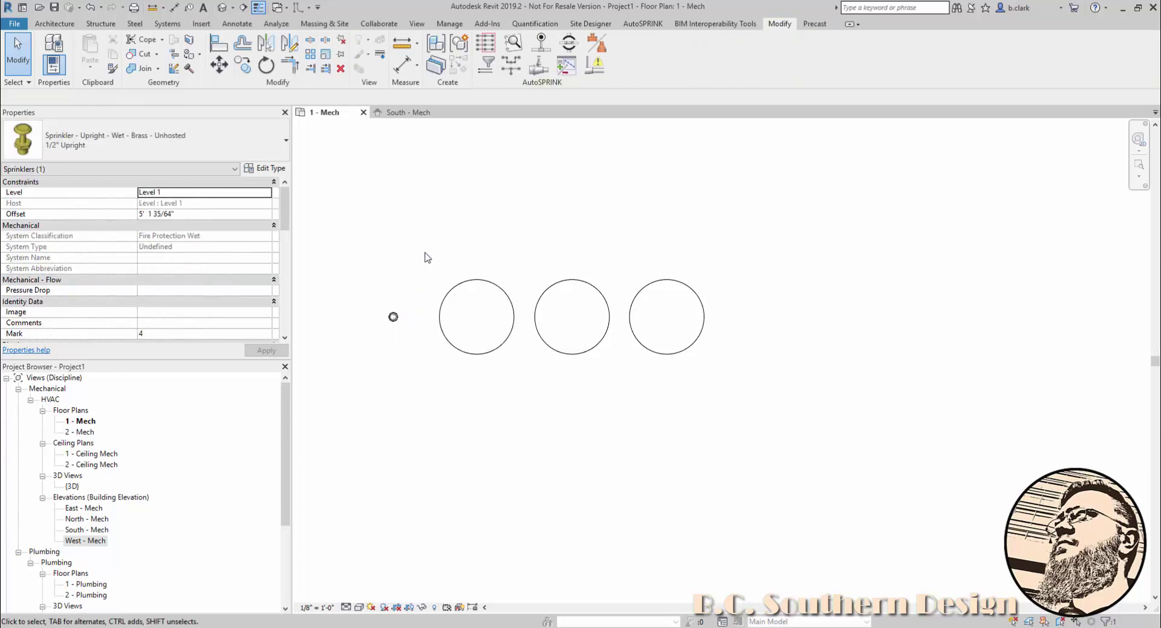
{"action": "key", "text": "Escape"}
Compare the first circled, middle and right sprinklers in the plan, then clear the selection
{"action": "left_click", "coordinate": [460, 288]}
{"action": "key", "text": "Escape"}
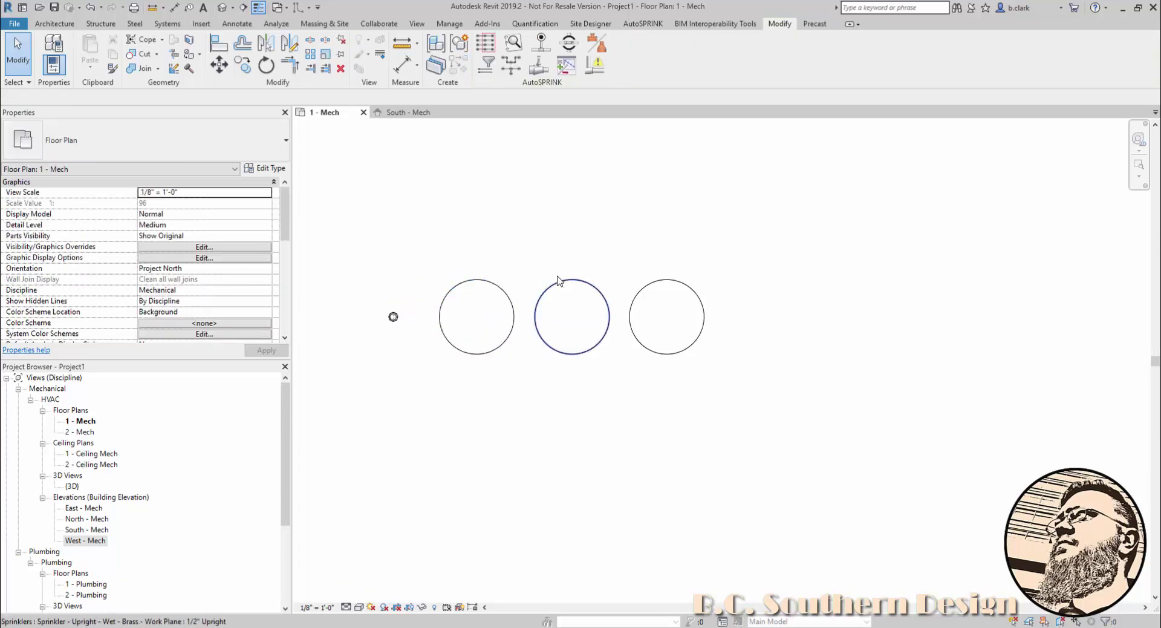
{"action": "left_click", "coordinate": [557, 279]}
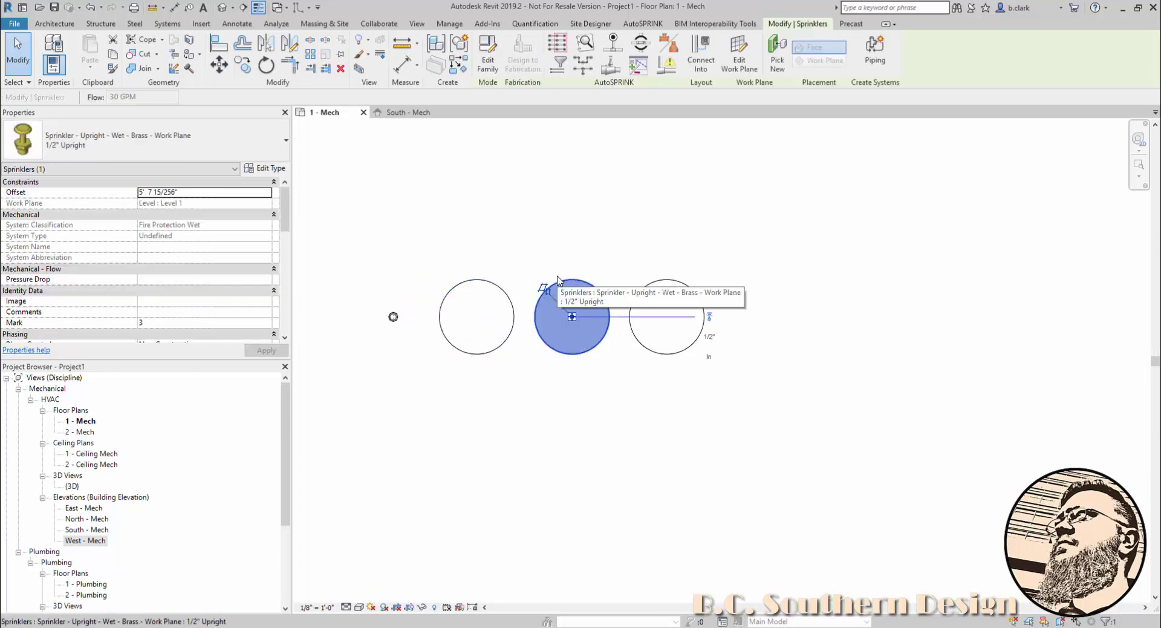
{"action": "left_click", "coordinate": [645, 273]}
{"action": "left_click", "coordinate": [649, 192]}
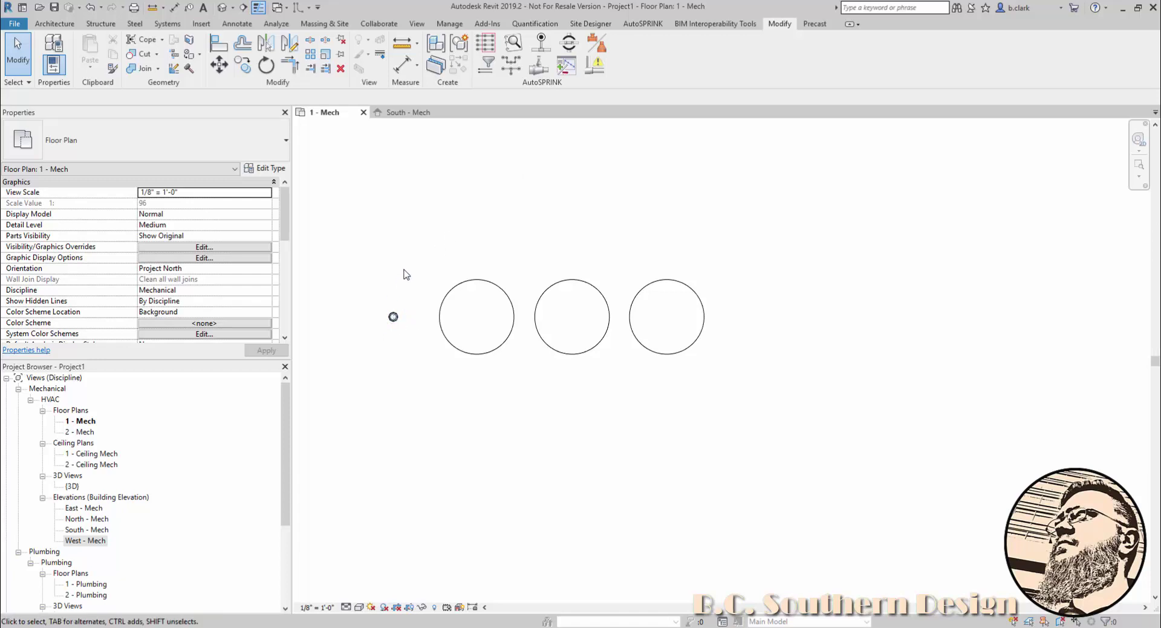
Check the left sprinkler in the South - Mech elevation
{"action": "left_click", "coordinate": [404, 112]}
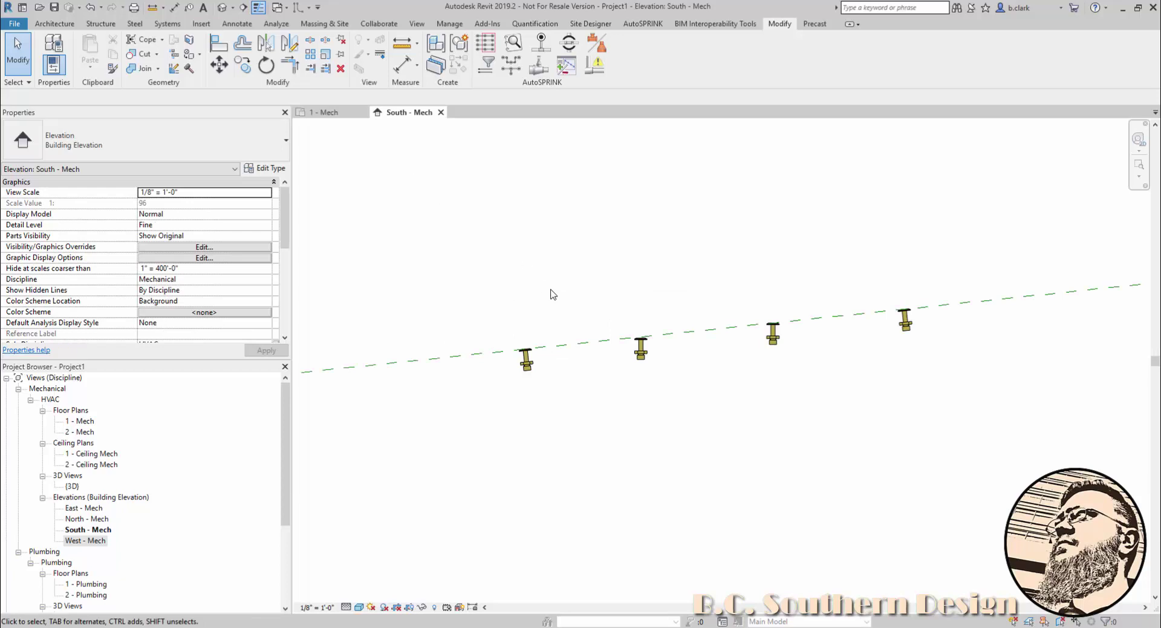
{"action": "scroll", "coordinate": [556, 357], "scroll_direction": "up", "scroll_amount": 3}
{"action": "left_click", "coordinate": [514, 373]}
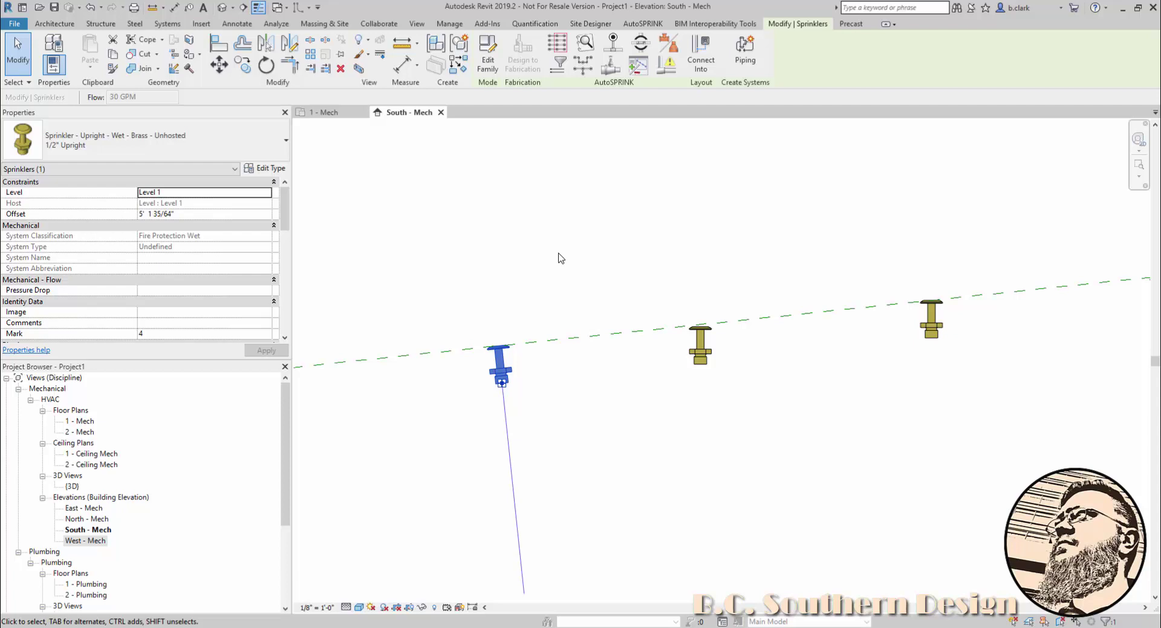
{"action": "left_click", "coordinate": [530, 320]}
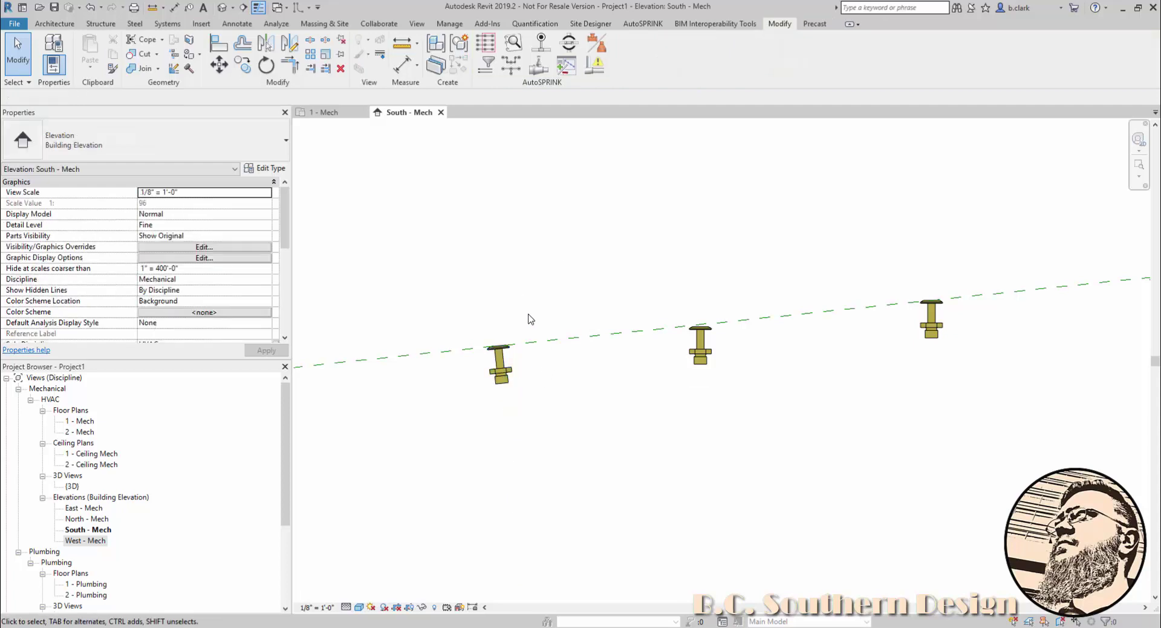
Back in 1 - Mech, reselect the first circled and small left sprinklers and compare against South - Mech
{"action": "left_click", "coordinate": [338, 113]}
{"action": "left_click", "coordinate": [469, 284]}
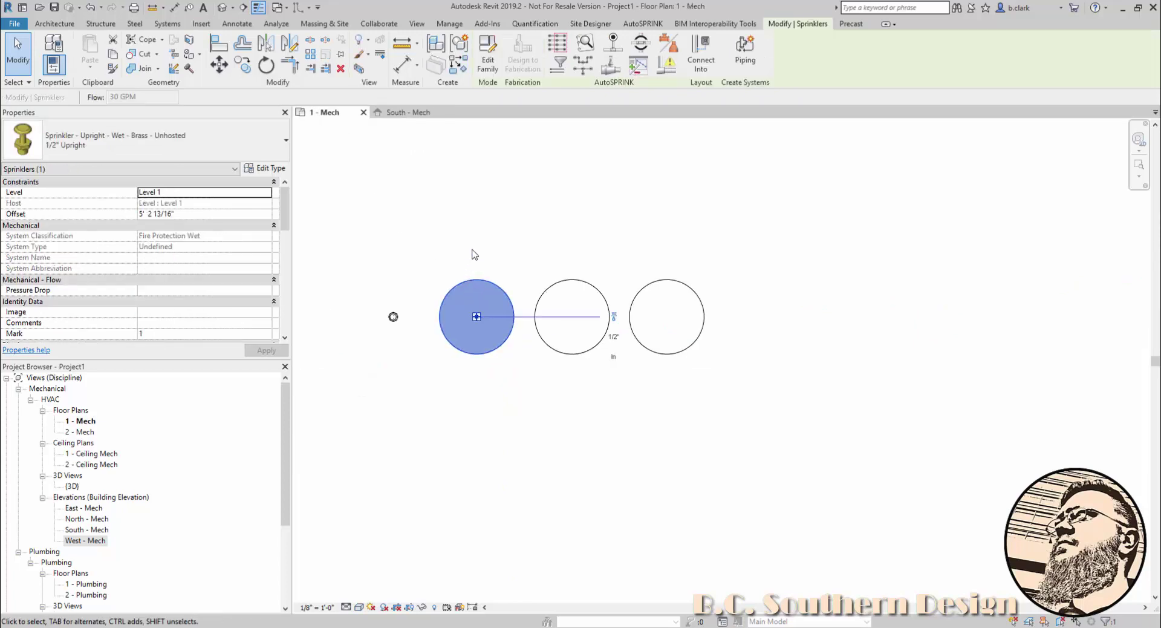
{"action": "key", "text": "Escape"}
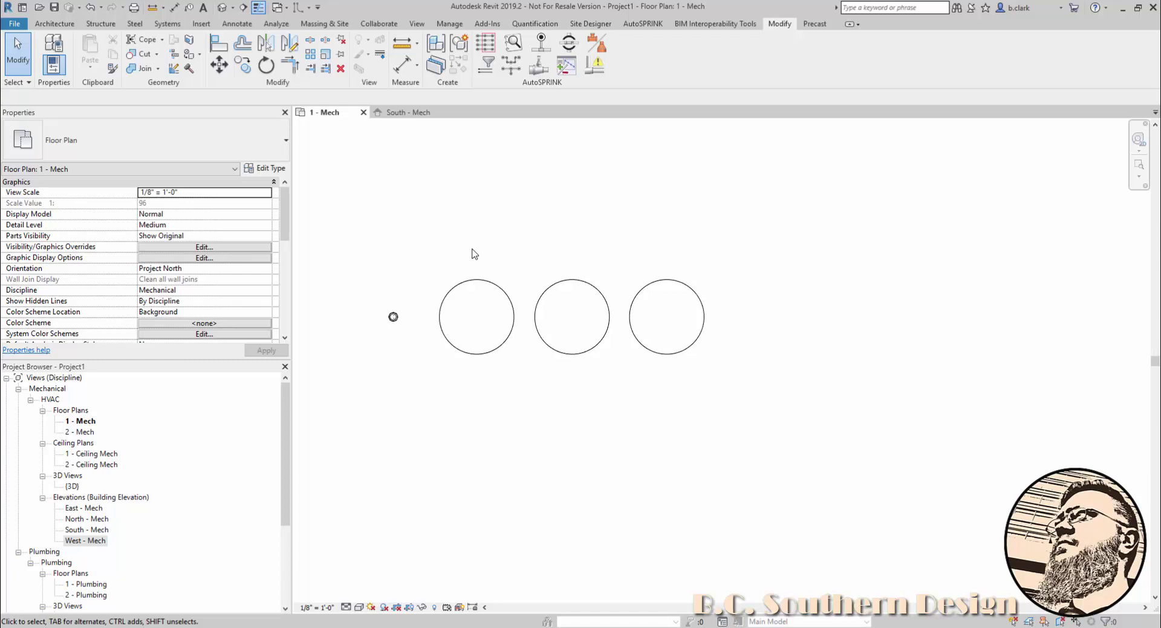
{"action": "left_click", "coordinate": [393, 316]}
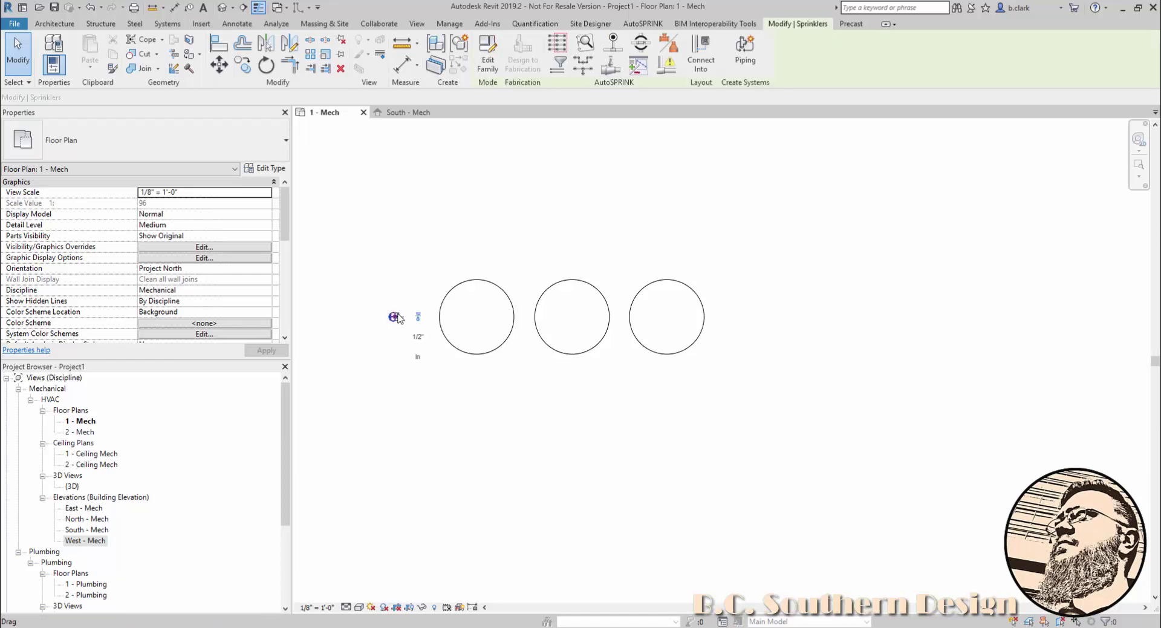
{"action": "left_click", "coordinate": [406, 113]}
{"action": "left_click", "coordinate": [451, 191]}
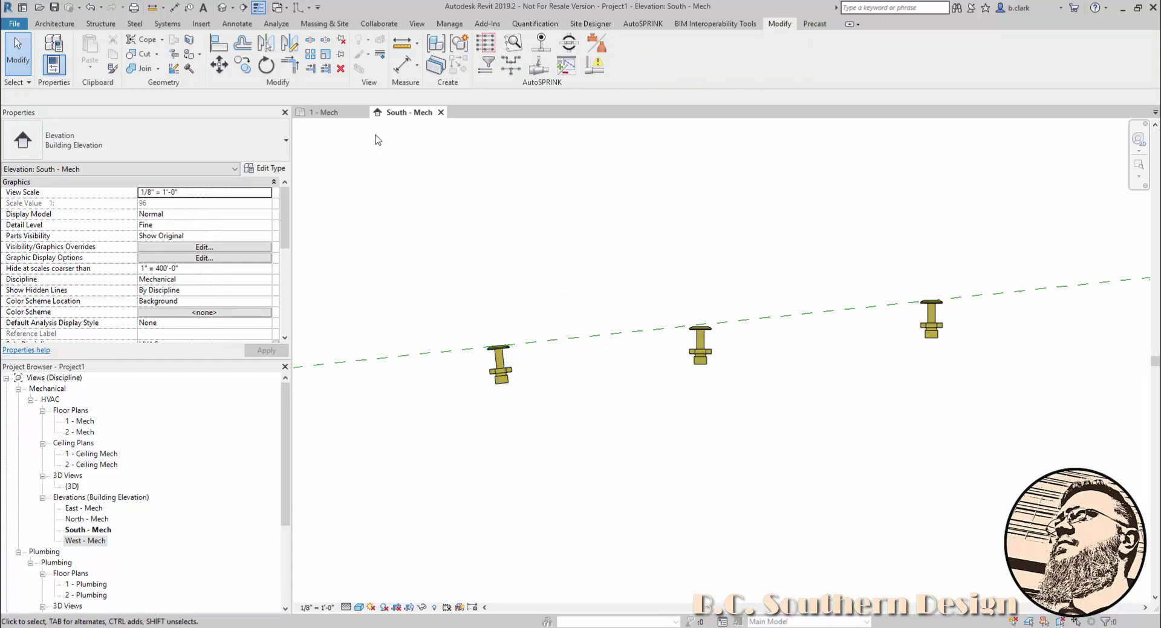
{"action": "left_click", "coordinate": [330, 112]}
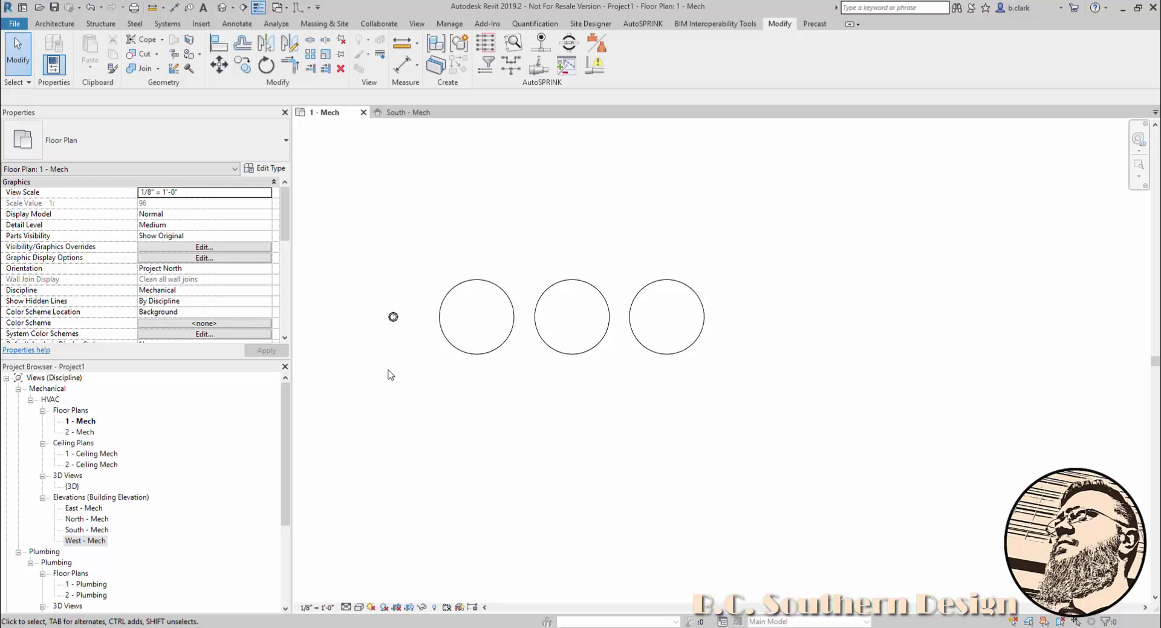
Inspect the third and rightmost sprinklers along the slope in the South - Mech elevation
{"action": "left_click", "coordinate": [397, 113]}
{"action": "scroll", "coordinate": [514, 314], "scroll_direction": "down", "scroll_amount": 1}
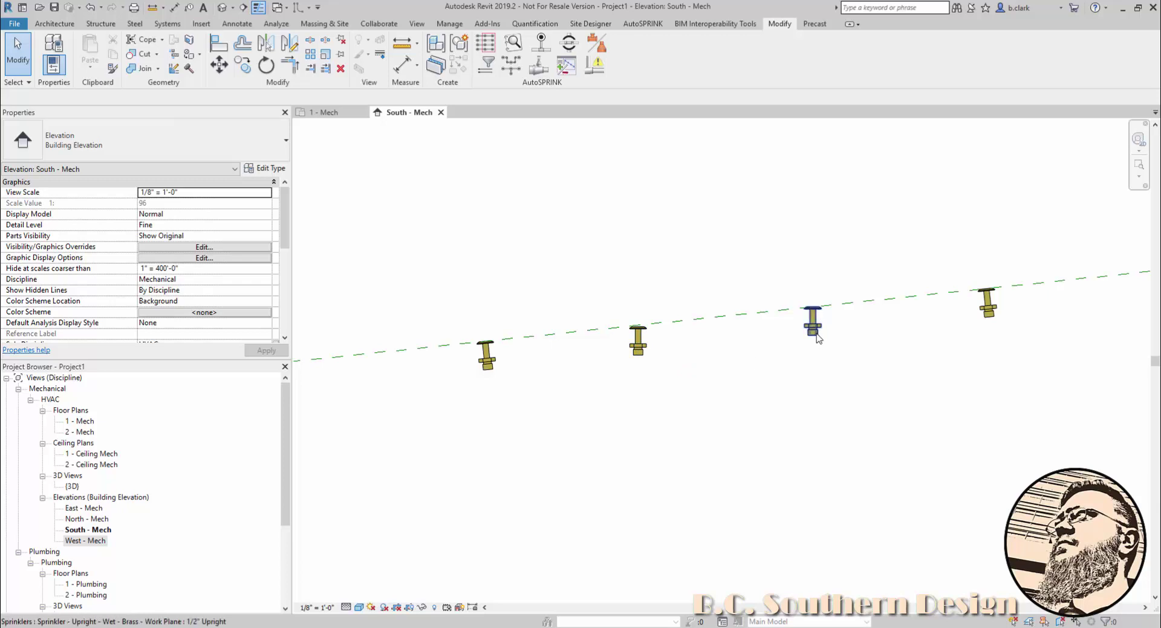
{"action": "left_click", "coordinate": [812, 320]}
{"action": "left_click", "coordinate": [988, 303]}
{"action": "left_click", "coordinate": [968, 358]}
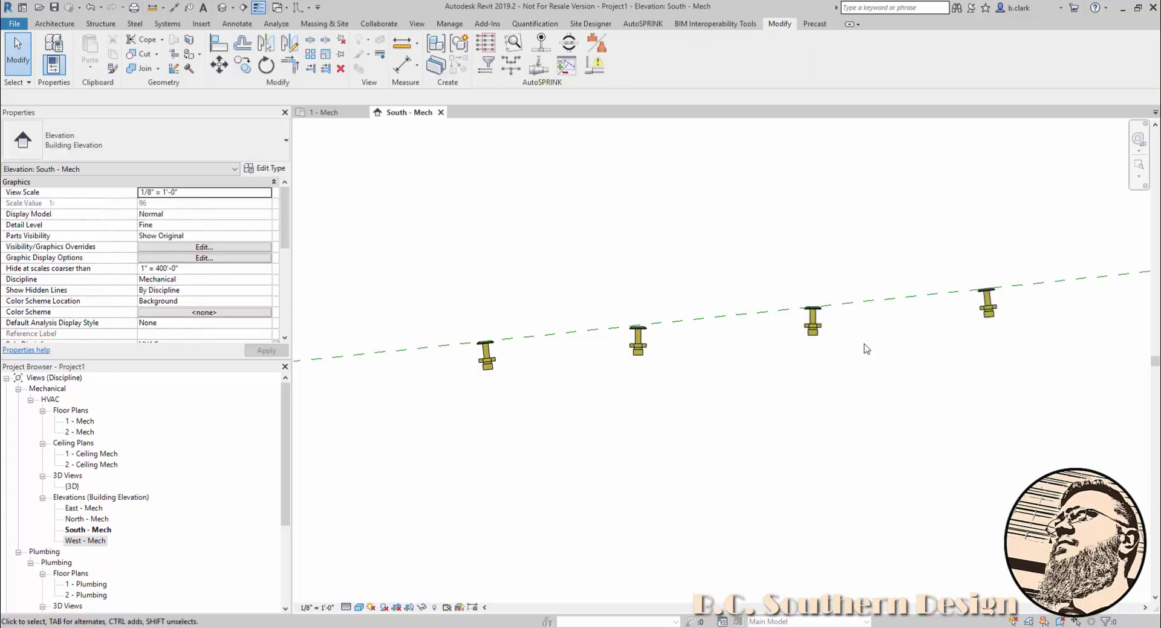
Compare the middle and right circled sprinklers in plan, then select the middle sprinkler in South - Mech
{"action": "left_click", "coordinate": [325, 113]}
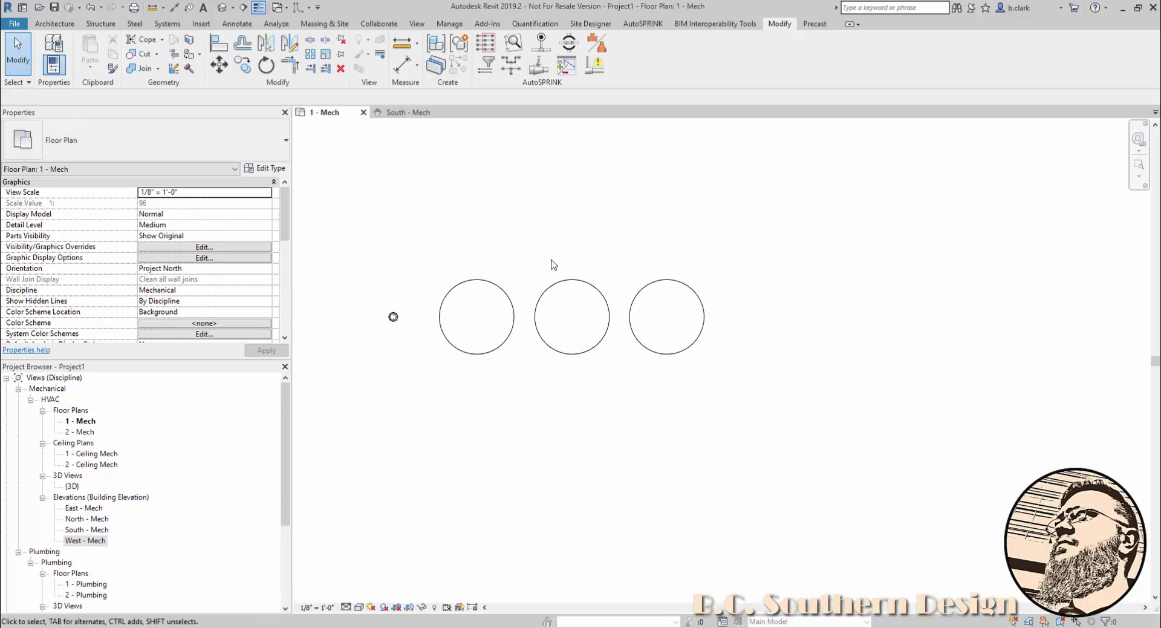
{"action": "left_click", "coordinate": [566, 280]}
{"action": "left_click", "coordinate": [639, 288]}
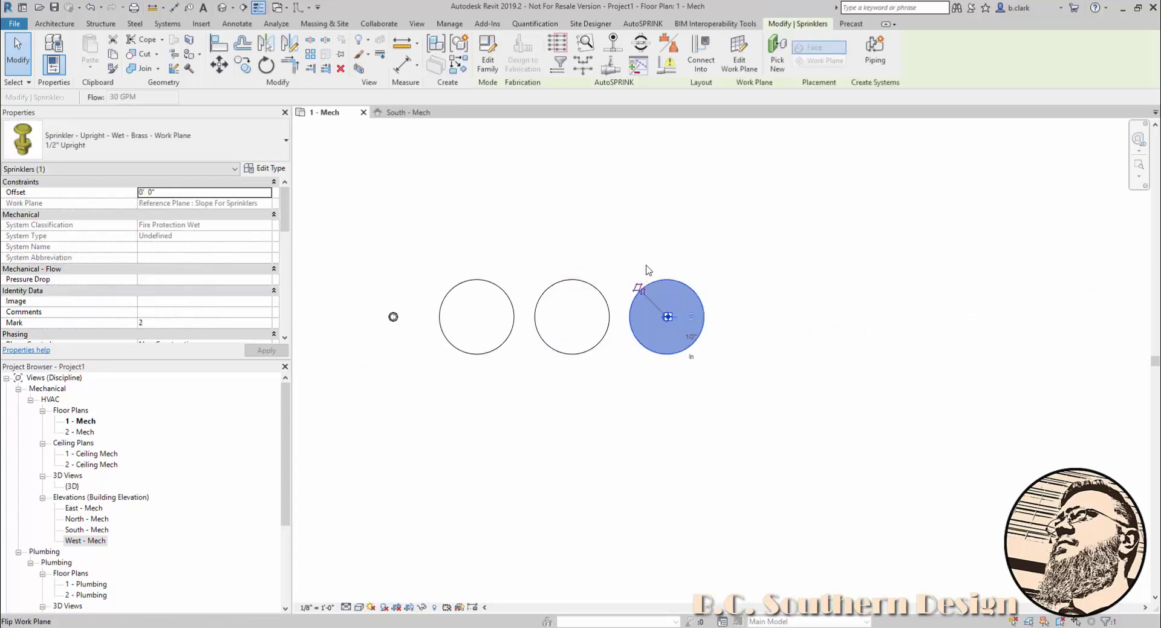
{"action": "left_click", "coordinate": [383, 191]}
{"action": "left_click", "coordinate": [402, 113]}
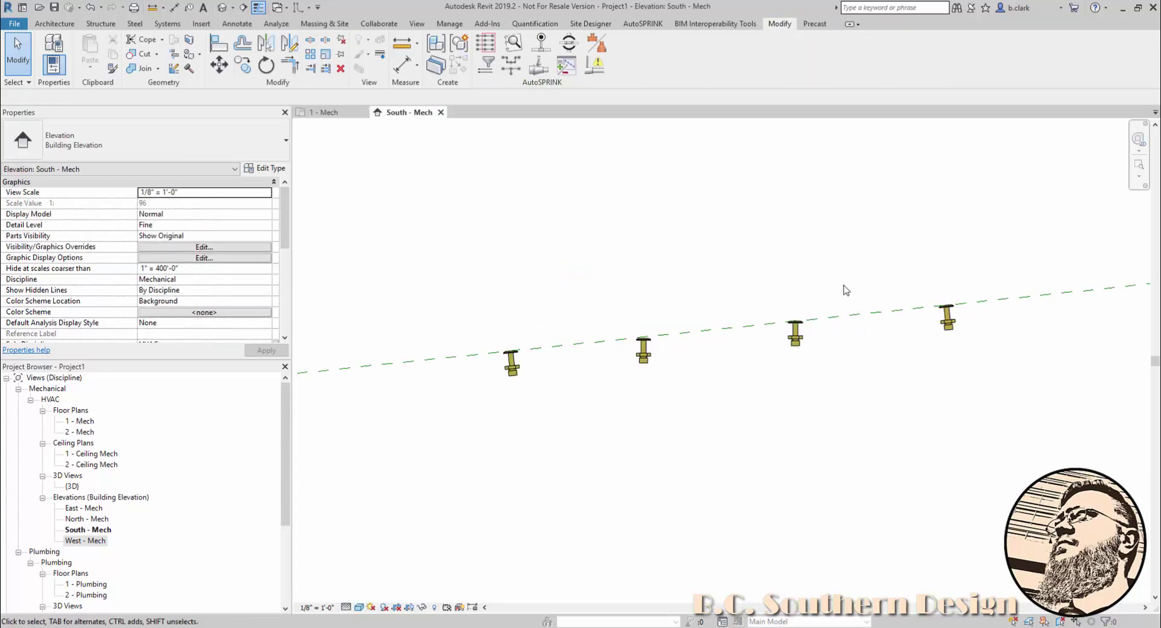
{"action": "left_click", "coordinate": [726, 332]}
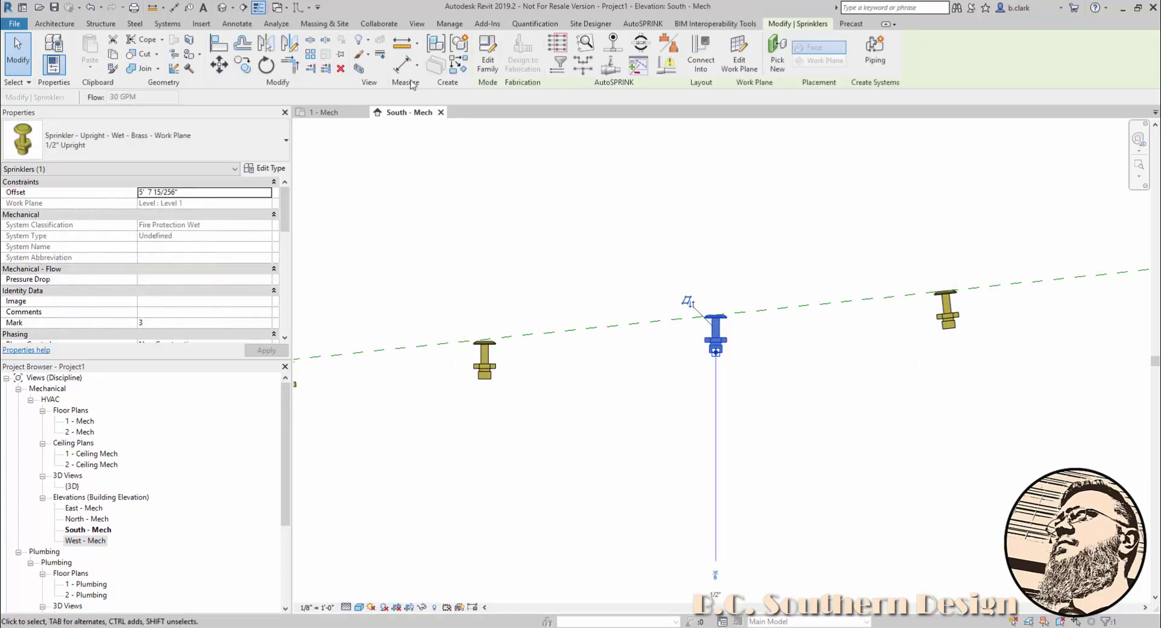
Attempt to rotate the hosted middle sprinkler, cancel the 'Can't rotate element' error, then check the right sprinkler
{"action": "left_click", "coordinate": [266, 64]}
{"action": "left_click", "coordinate": [634, 205]}
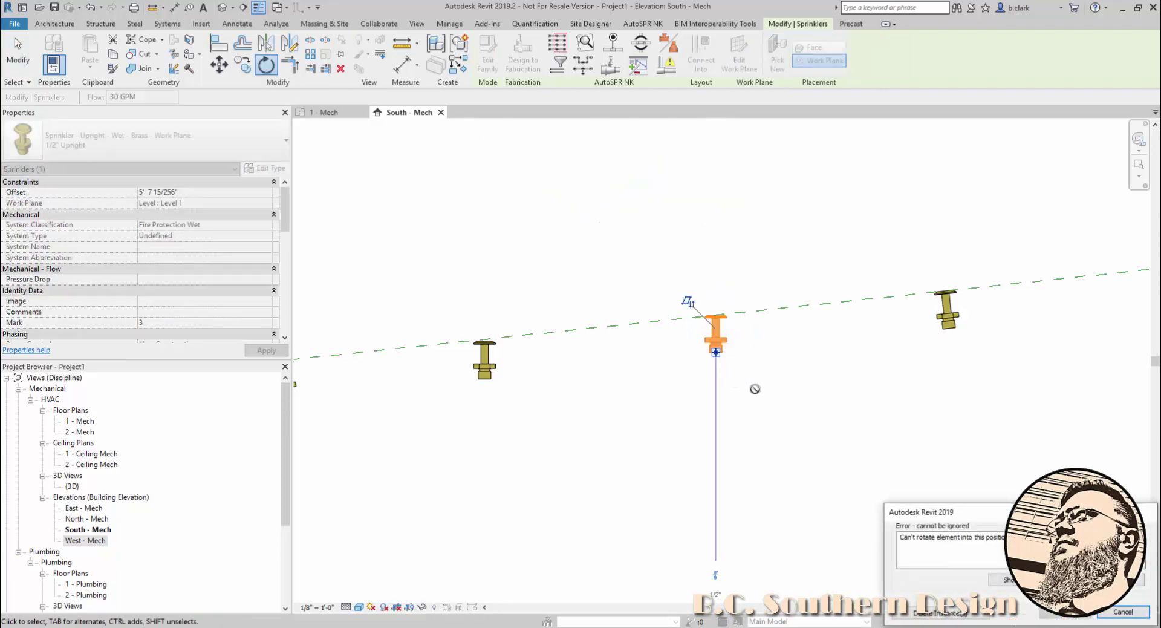
{"action": "left_click", "coordinate": [941, 451]}
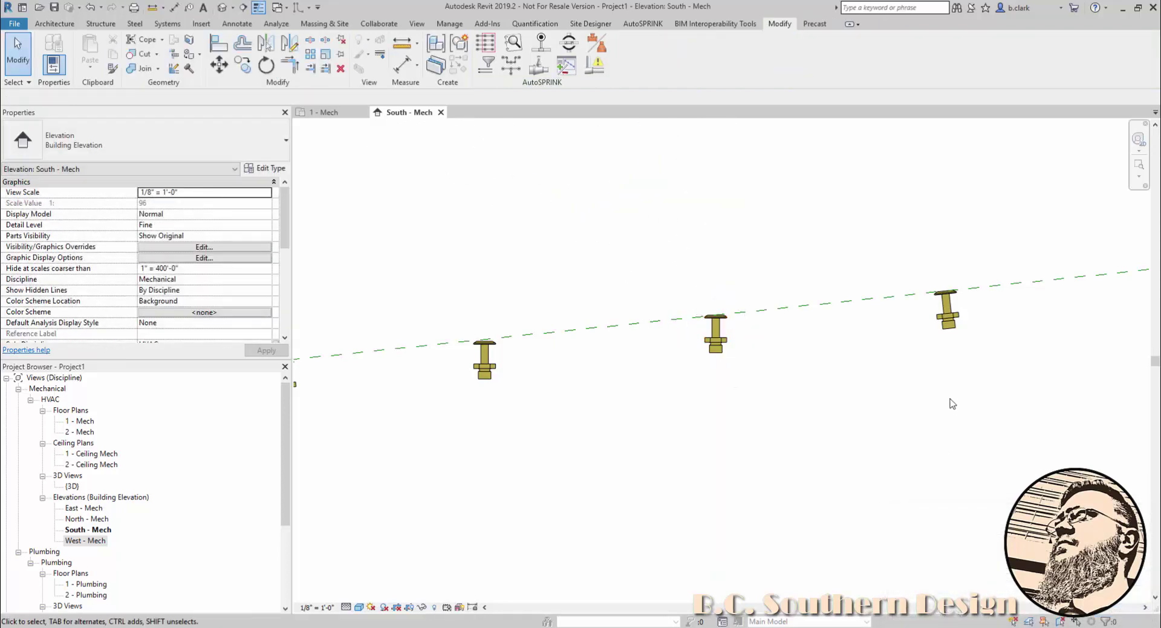
{"action": "left_click", "coordinate": [944, 311]}
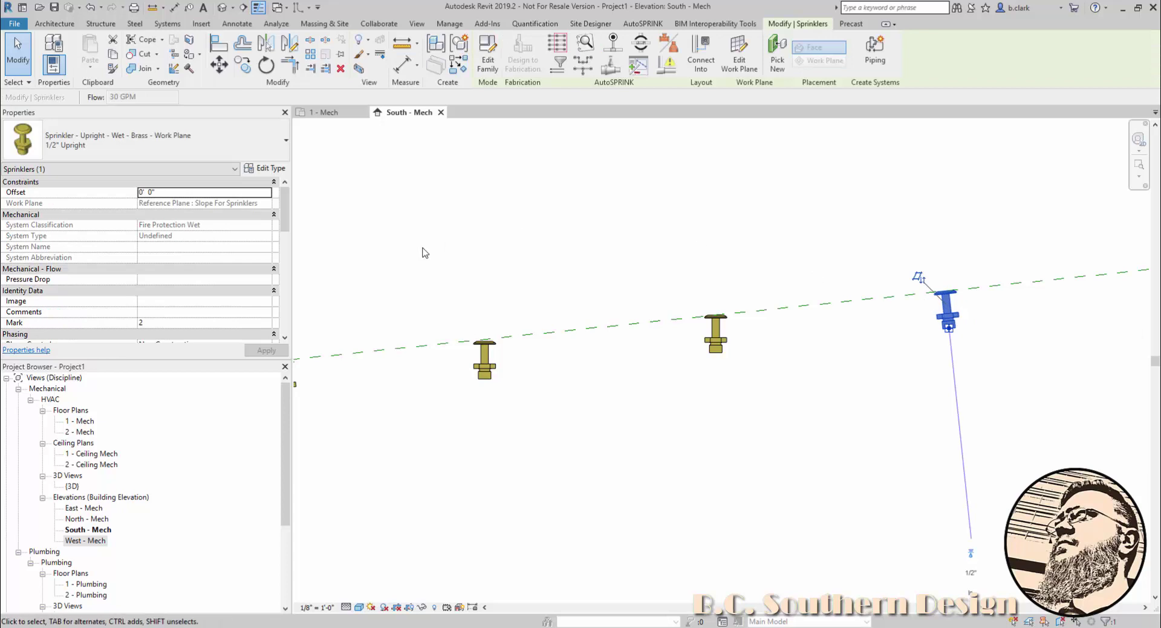
{"action": "left_click", "coordinate": [746, 247]}
{"action": "left_click", "coordinate": [339, 117]}
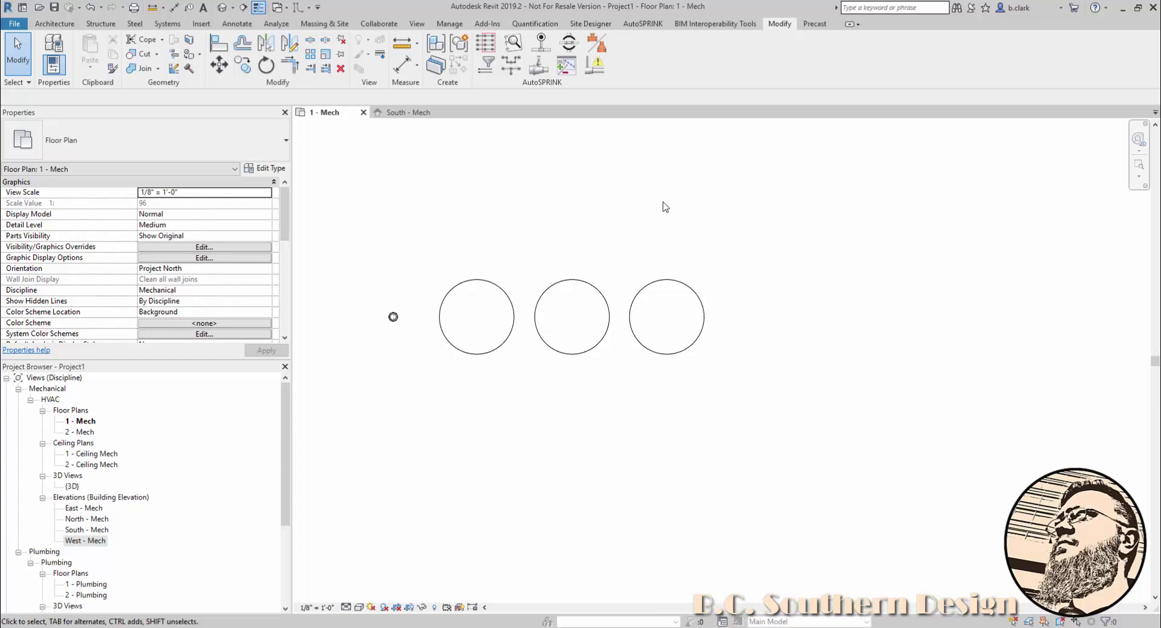
Edit the right circled sprinkler's family and open its Ref. Level floor plan in the Family Editor
{"action": "left_click", "coordinate": [675, 282]}
{"action": "double_click", "coordinate": [676, 282]}
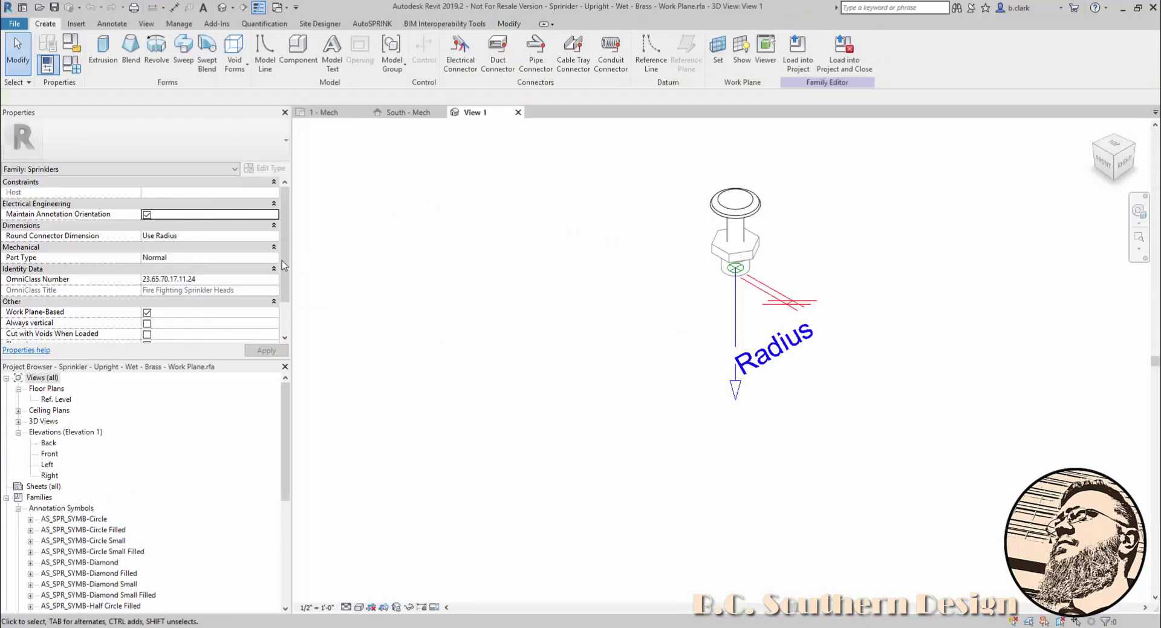
{"action": "scroll", "coordinate": [254, 272], "scroll_direction": "down", "scroll_amount": 1}
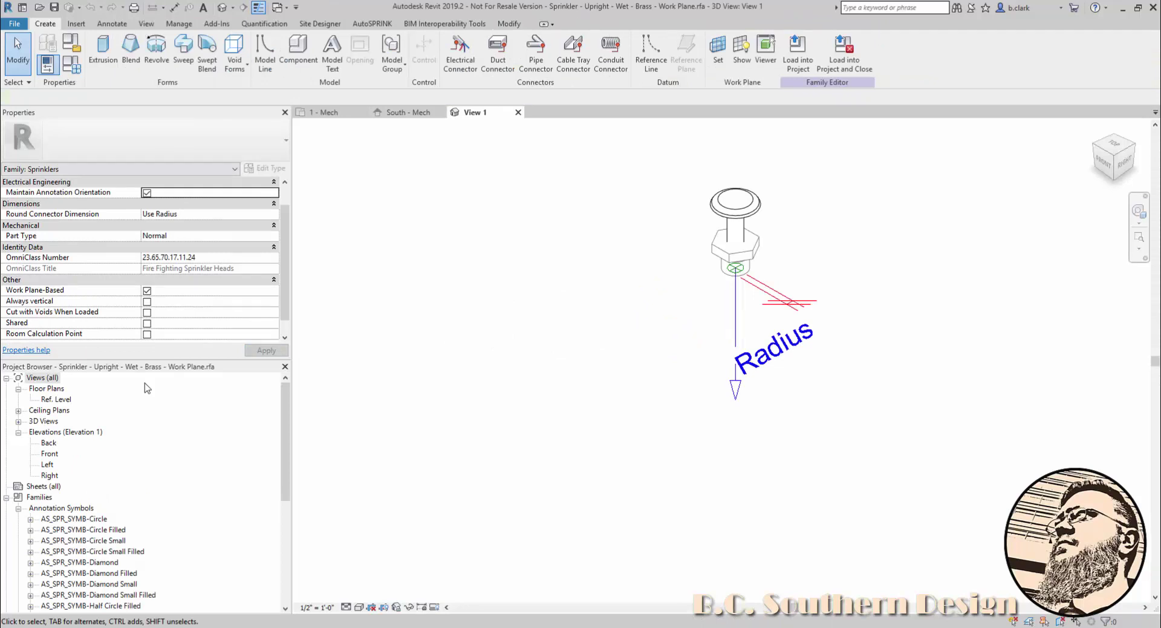
{"action": "double_click", "coordinate": [70, 402]}
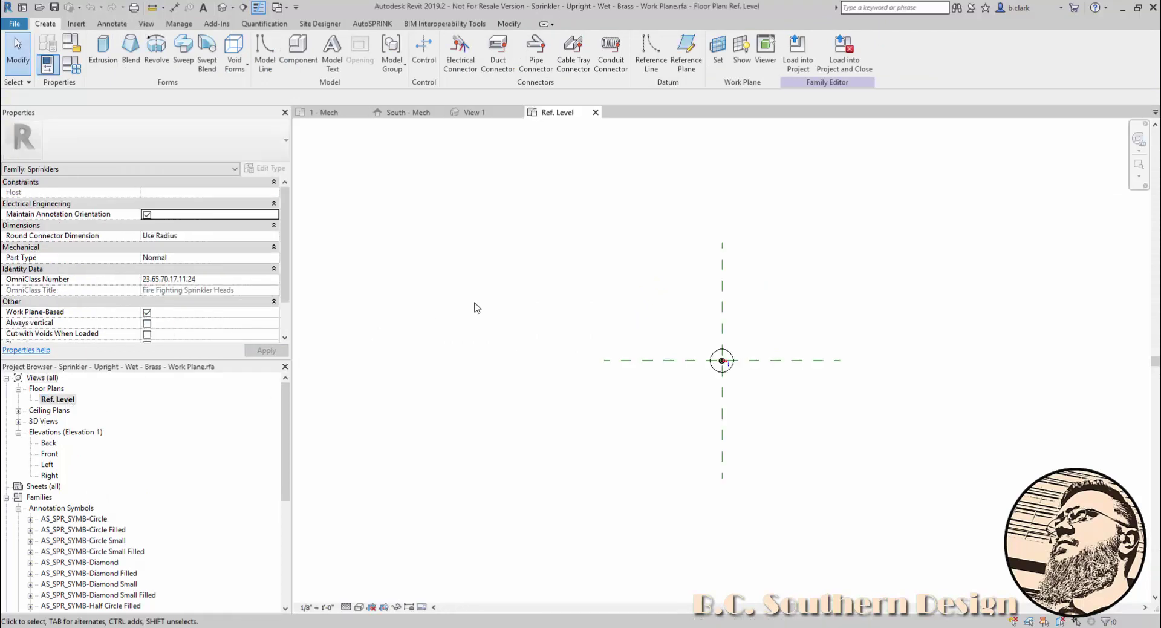
{"action": "scroll", "coordinate": [475, 306], "scroll_direction": "up", "scroll_amount": 1}
{"action": "scroll", "coordinate": [158, 242], "scroll_direction": "down", "scroll_amount": 1}
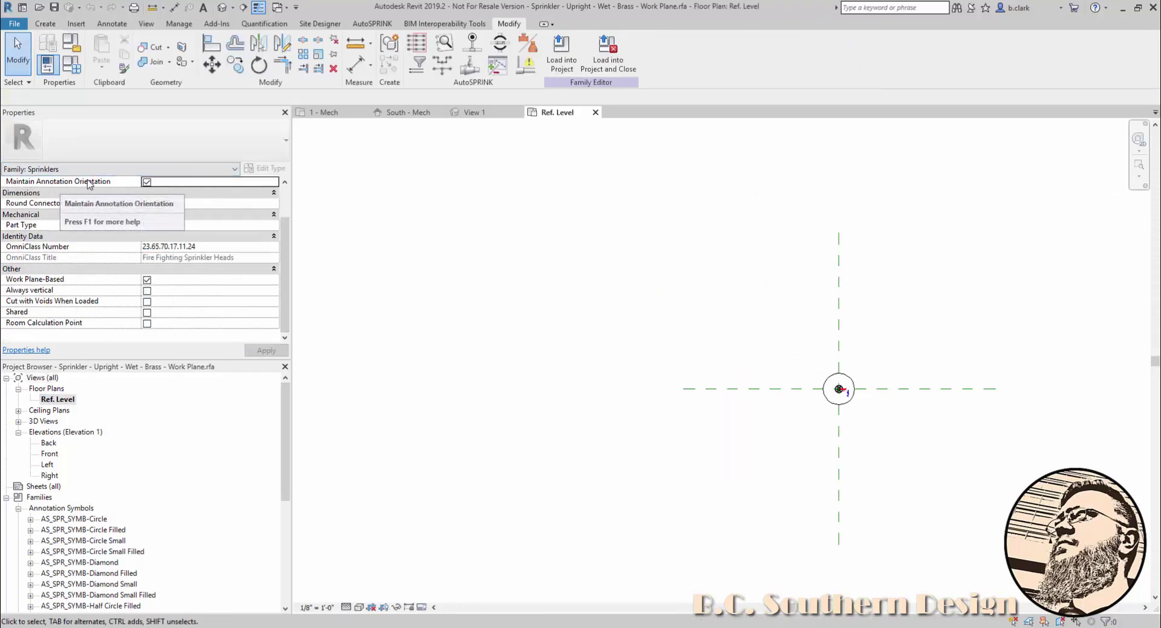